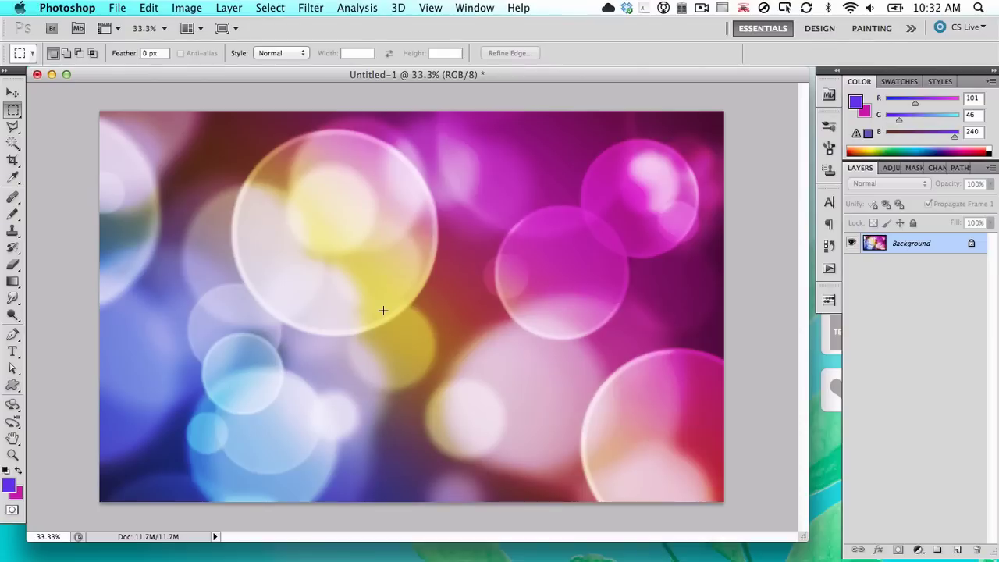
Add an empty Layer 1 above the background and select the Rounded Rectangle Tool.
{"action": "left_click", "coordinate": [990, 167]}
{"action": "left_click", "coordinate": [920, 125]}
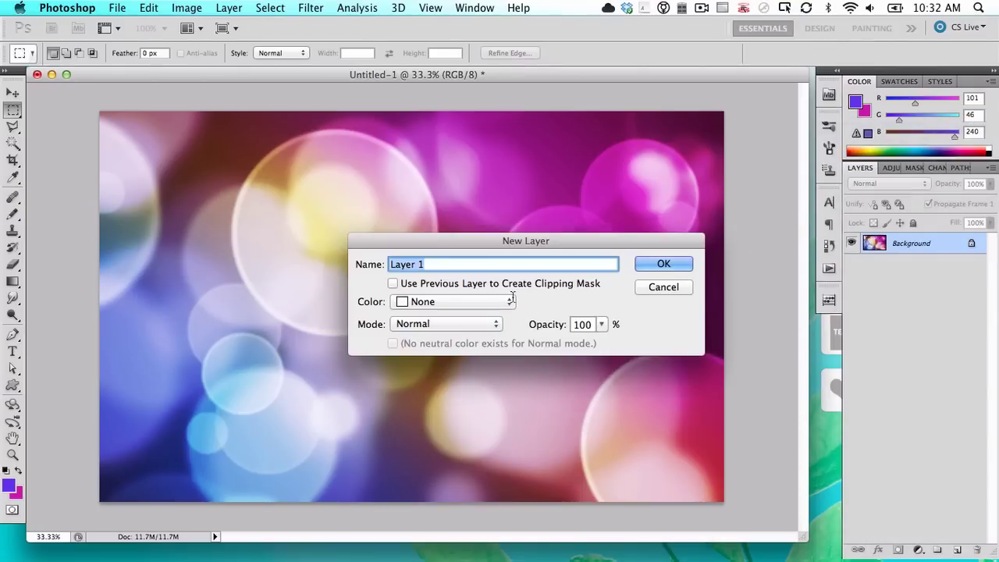
{"action": "key", "text": "Return"}
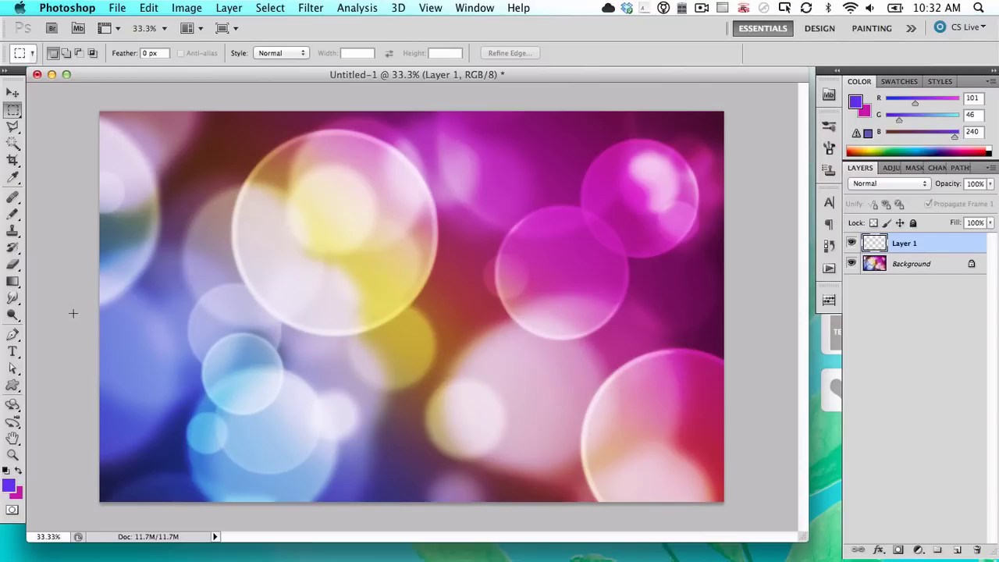
{"action": "left_click", "coordinate": [13, 384]}
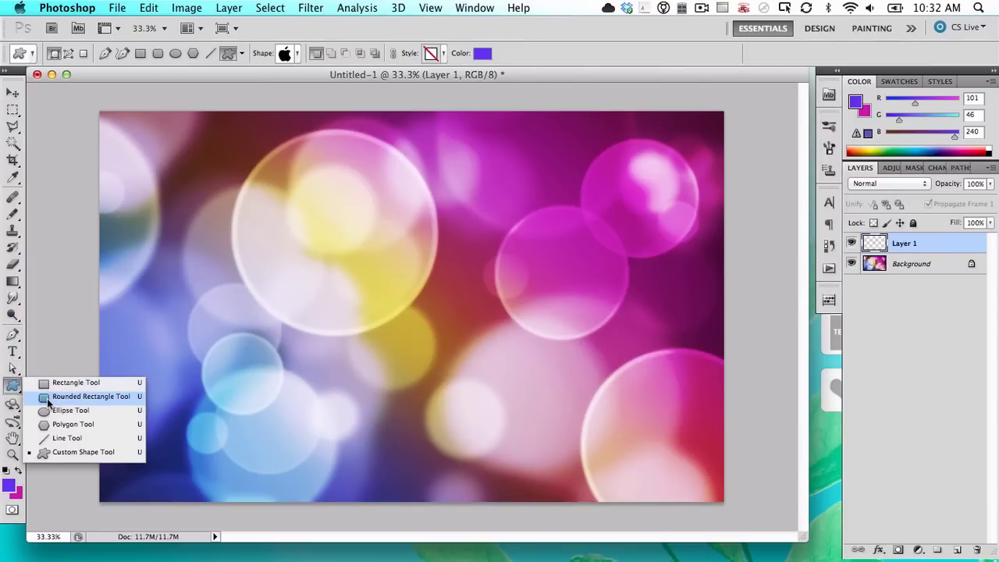
{"action": "left_click", "coordinate": [78, 396]}
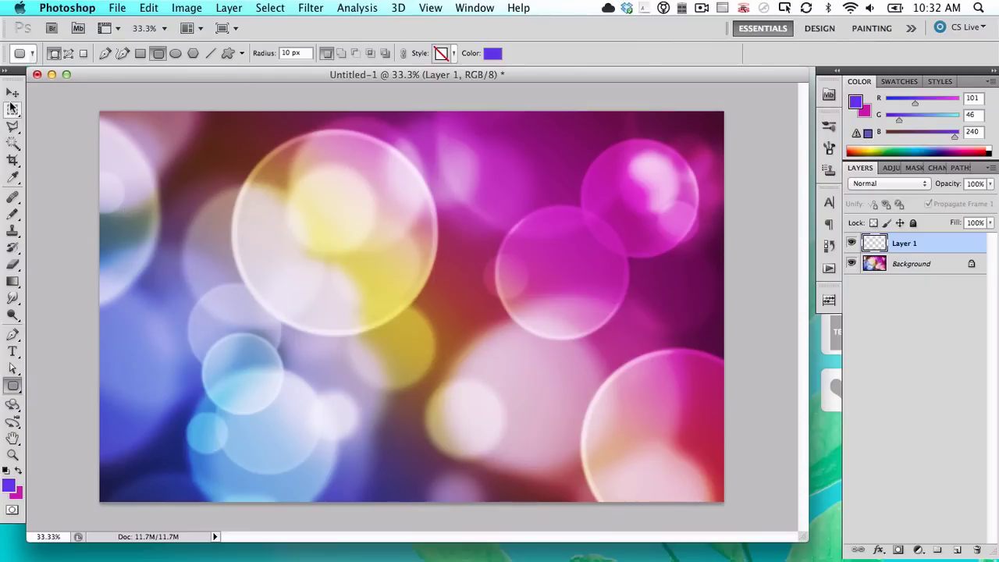
Select a lower-left rectangle, fill it with purple, then undo the fill.
{"action": "key", "text": "m"}
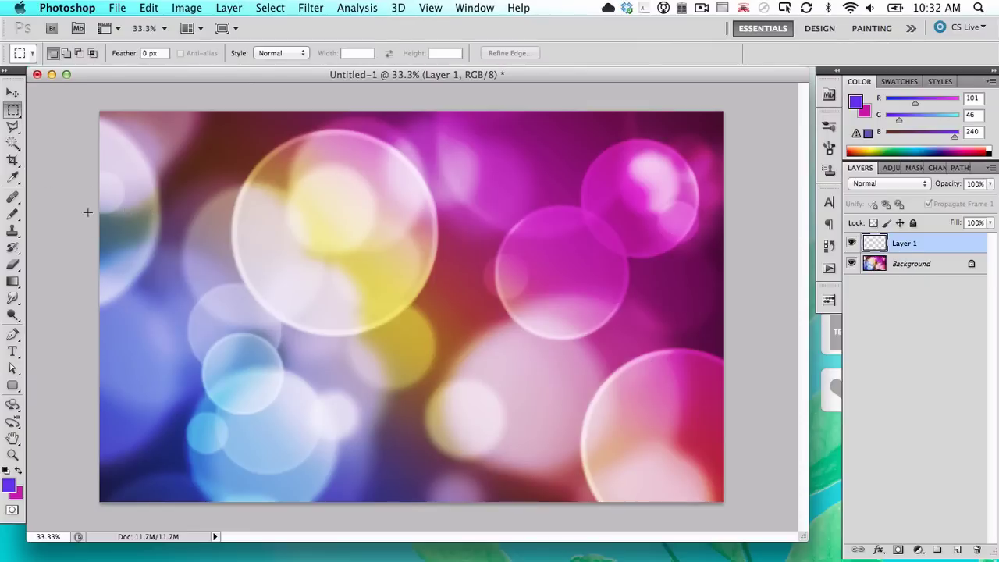
{"action": "left_click_drag", "start_coordinate": [121, 296], "coordinate": [476, 474]}
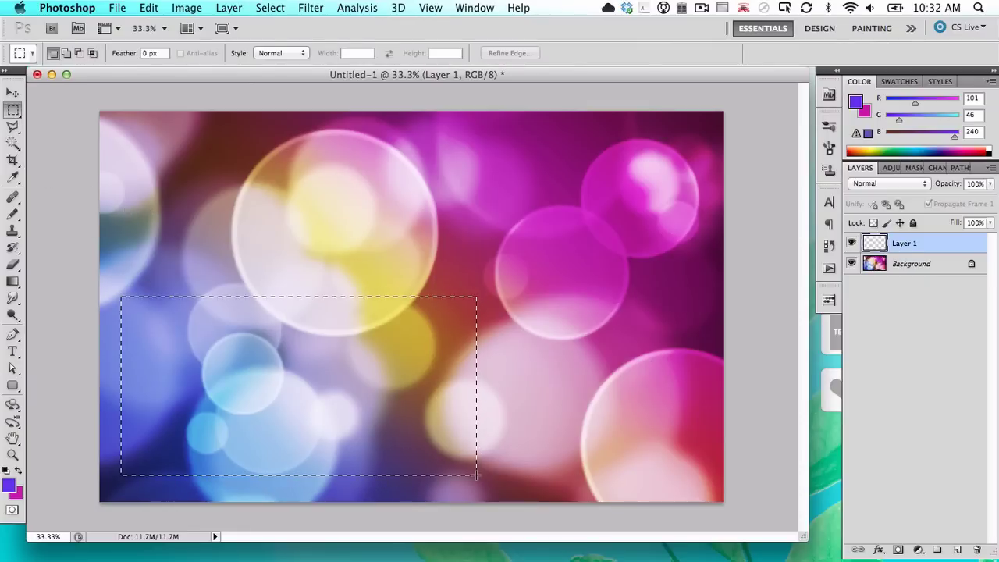
{"action": "key", "text": "g"}
{"action": "key", "text": "shift+g"}
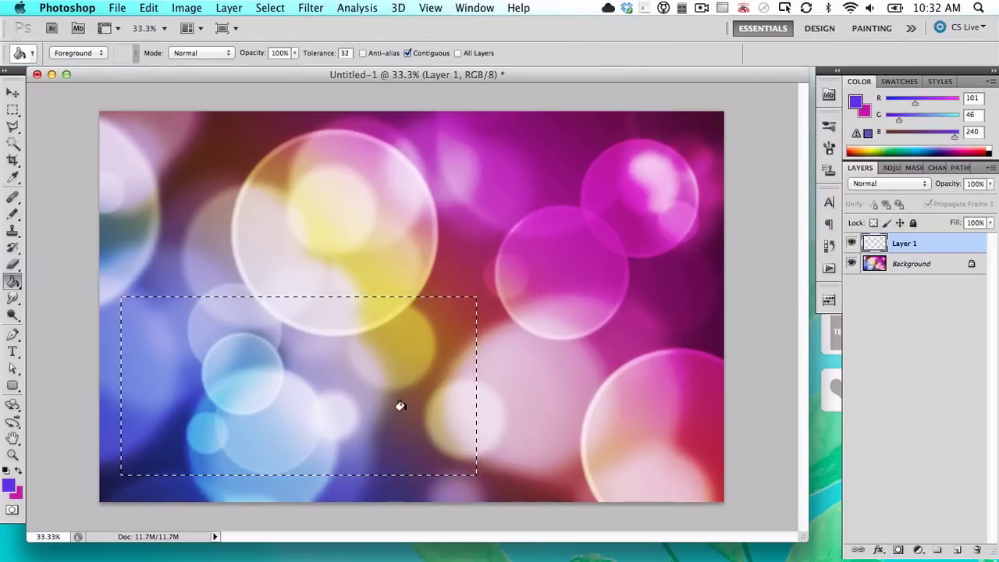
{"action": "left_click", "coordinate": [404, 412]}
{"action": "key", "text": "super+z"}
{"action": "key", "text": "m"}
{"action": "left_click", "coordinate": [555, 397]}
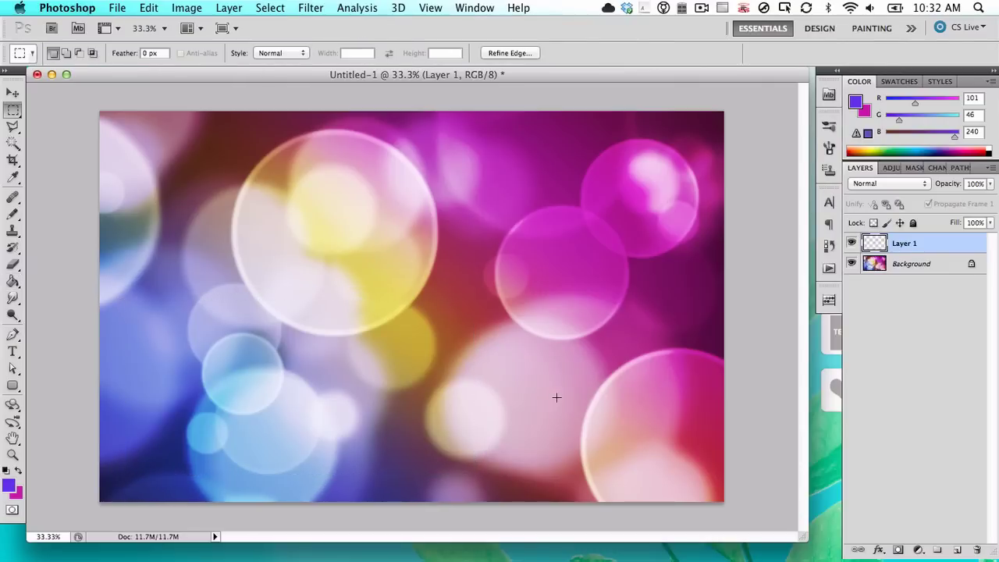
Reset colours to black and draw a 40 px-radius rounded rectangle in the lower-left corner.
{"action": "left_click", "coordinate": [12, 386]}
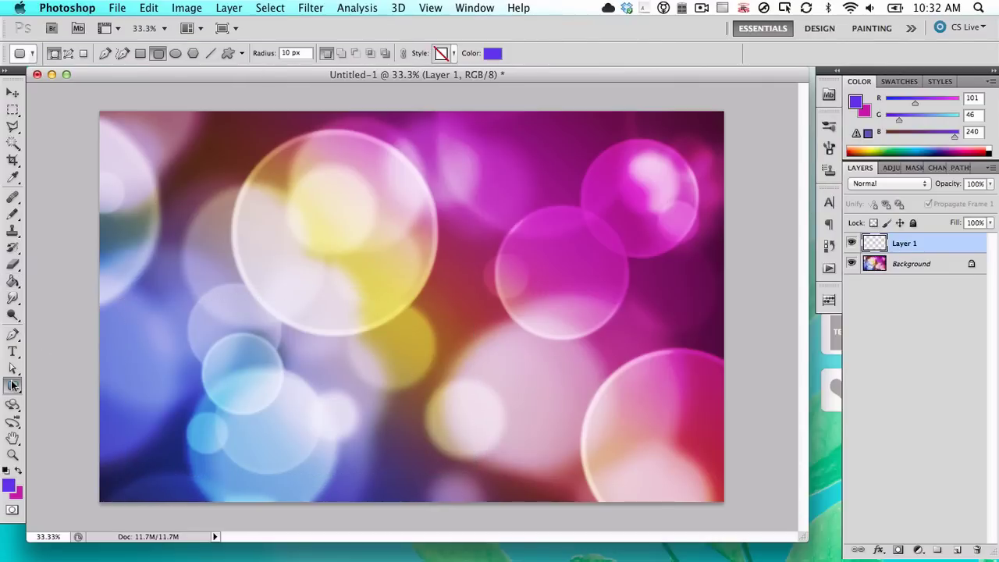
{"action": "left_click", "coordinate": [6, 471]}
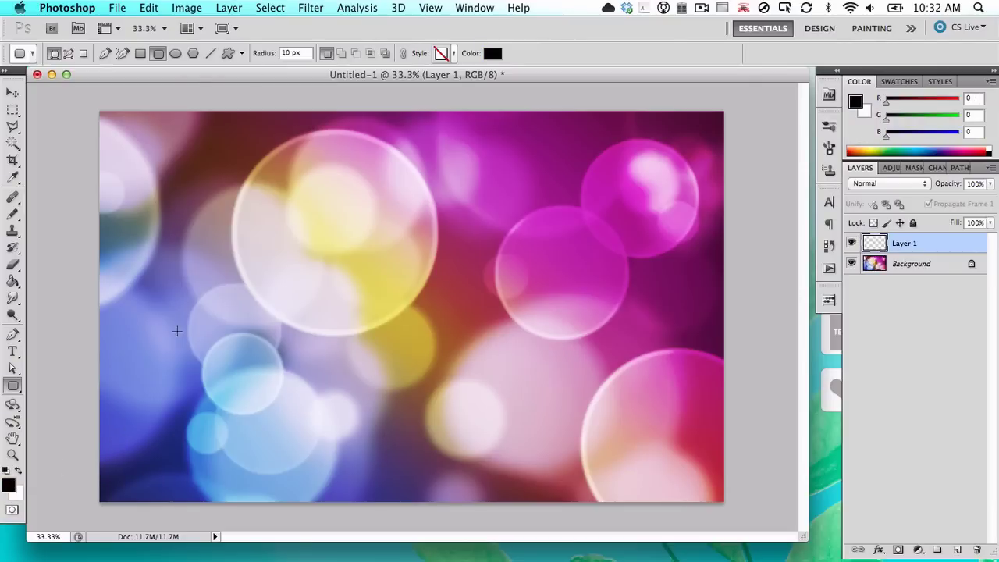
{"action": "left_click", "coordinate": [303, 53]}
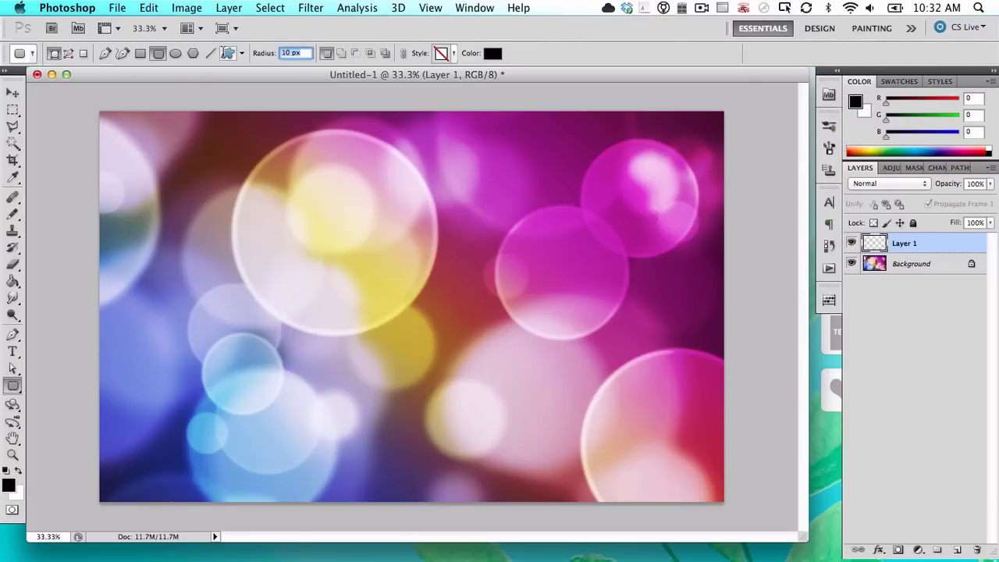
{"action": "type", "text": "40"}
{"action": "key", "text": "Return"}
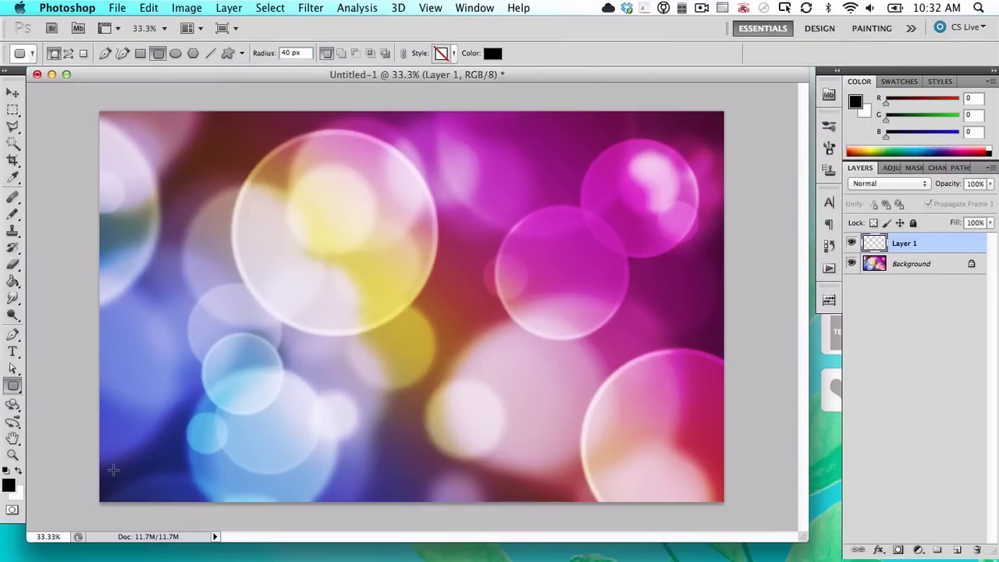
{"action": "left_click_drag", "start_coordinate": [113, 471], "coordinate": [339, 351]}
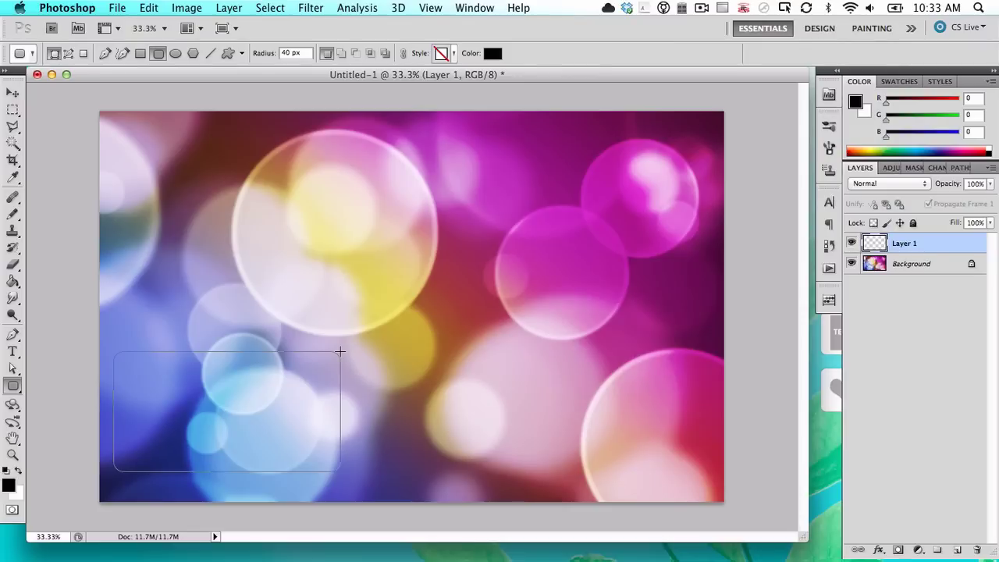
{"action": "left_click_drag", "start_coordinate": [340, 351], "coordinate": [331, 353]}
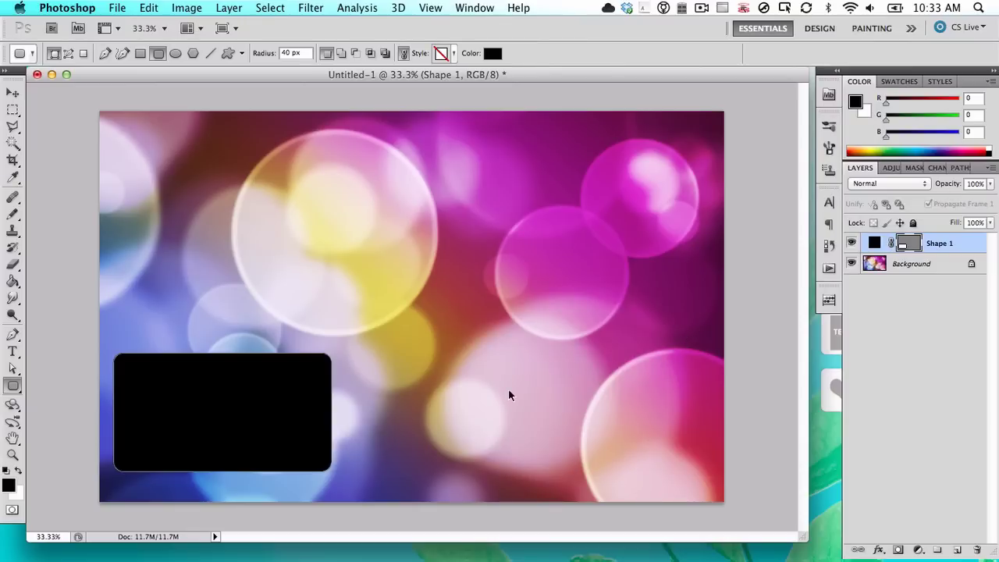
Duplicate the black rounded rectangle twice with Cmd+J.
{"action": "key", "text": "super+j"}
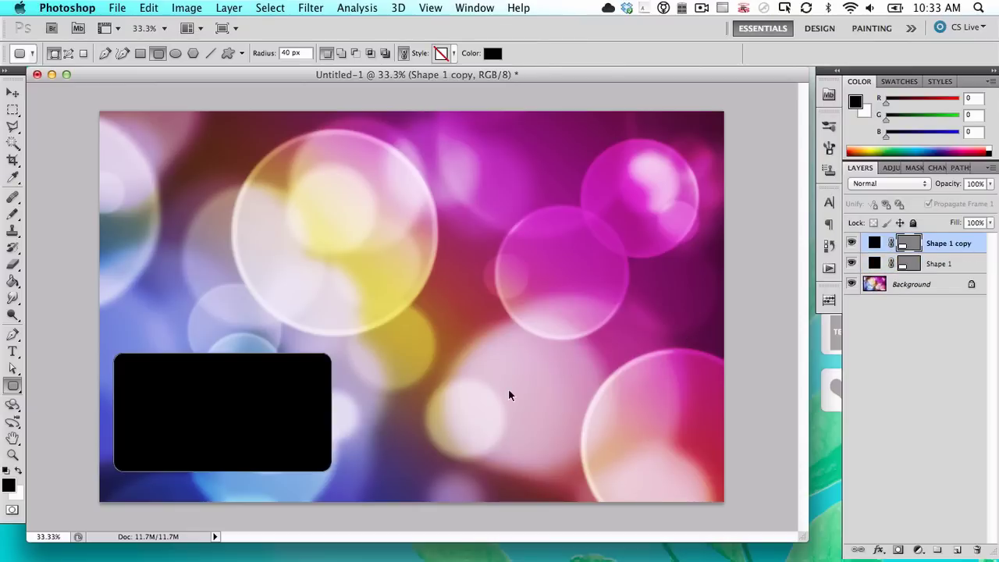
{"action": "key", "text": "super+j"}
{"action": "left_click", "coordinate": [989, 167]}
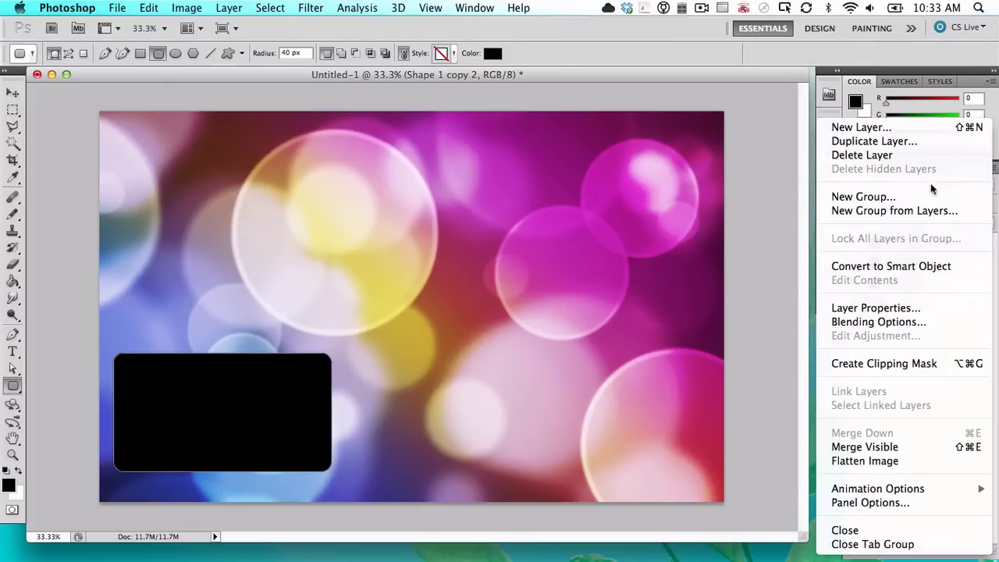
{"action": "key", "text": "Escape"}
Move the copies to the bottom middle and bottom right, then select all three shape layers.
{"action": "key", "text": "m"}
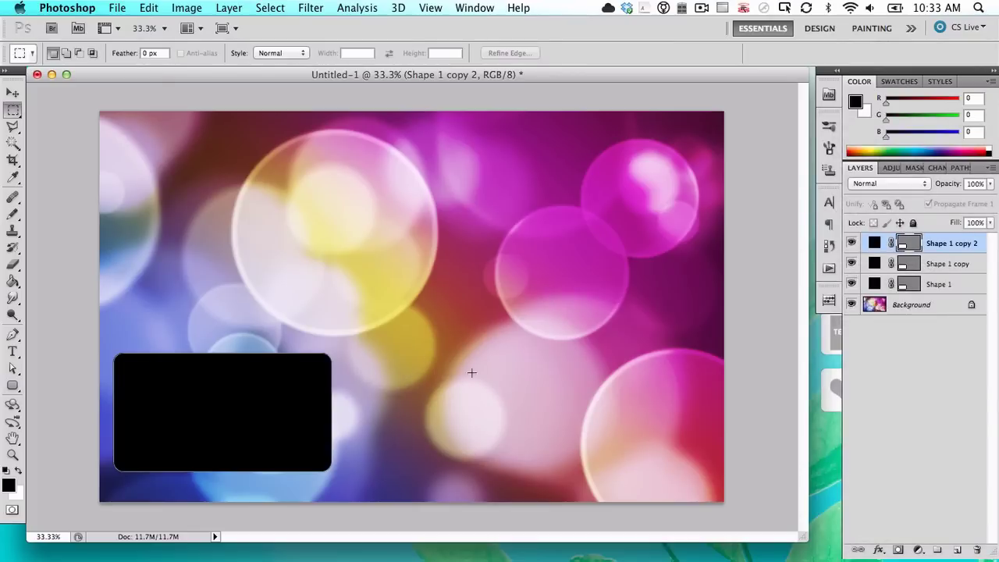
{"action": "left_click_drag", "start_coordinate": [167, 501], "coordinate": [542, 477]}
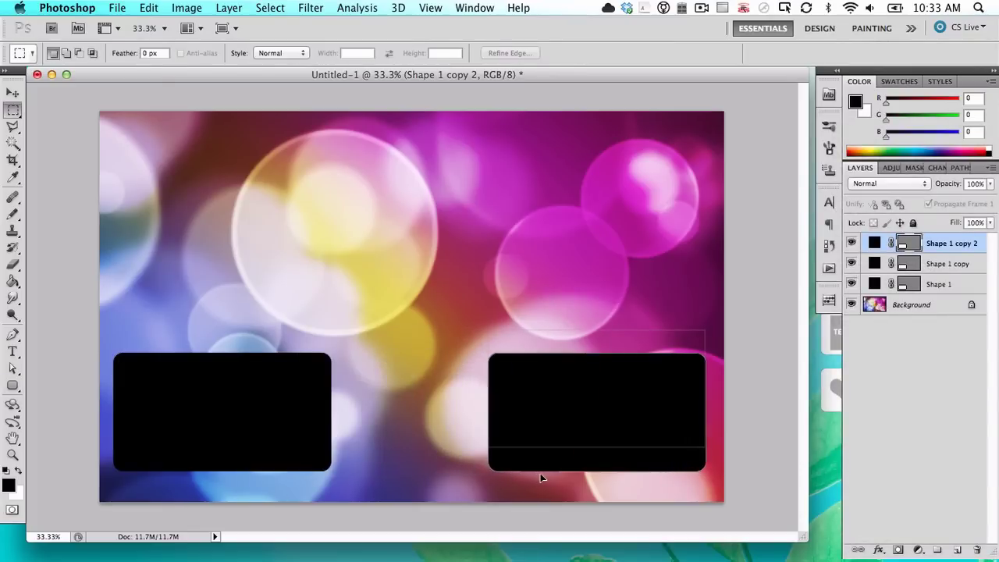
{"action": "left_click", "coordinate": [875, 268]}
{"action": "left_click_drag", "start_coordinate": [228, 409], "coordinate": [566, 421]}
{"action": "left_click", "coordinate": [878, 247]}
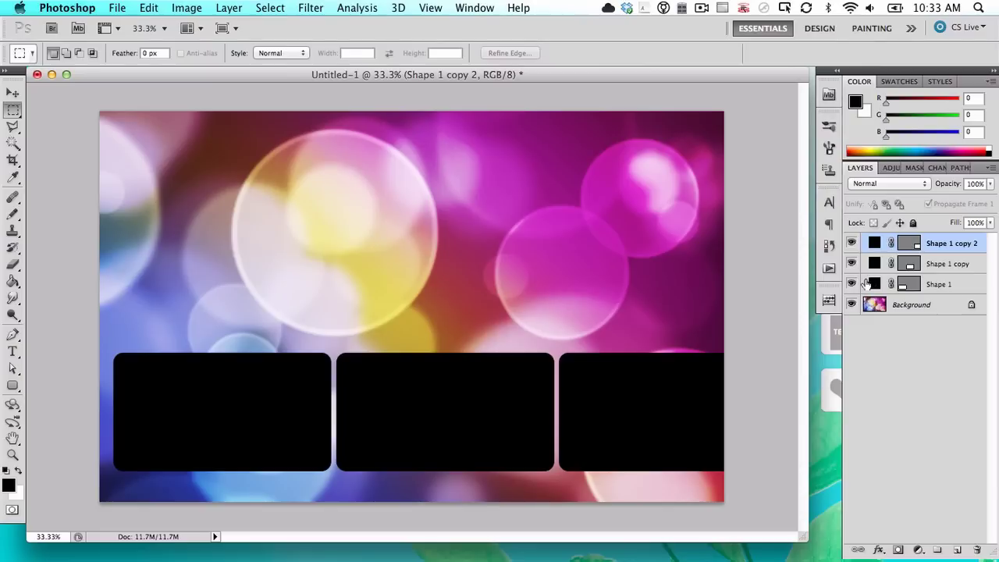
{"action": "left_click", "coordinate": [867, 284]}
{"action": "left_click", "coordinate": [874, 243], "text": "shift"}
Scale all three rounded rectangles together to about 90% so the row fits the width.
{"action": "key", "text": "super+t"}
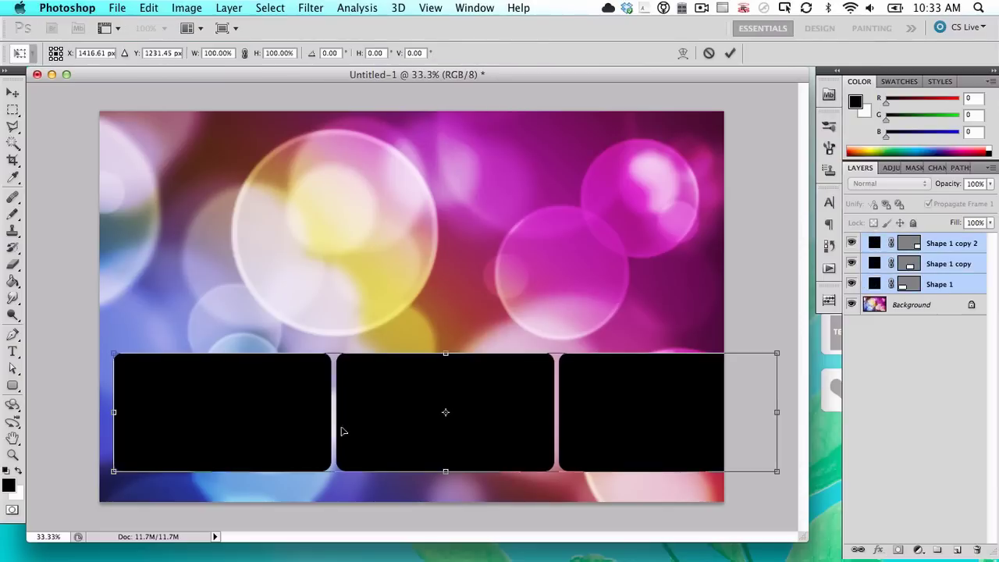
{"action": "left_click_drag", "start_coordinate": [784, 353], "coordinate": [712, 376]}
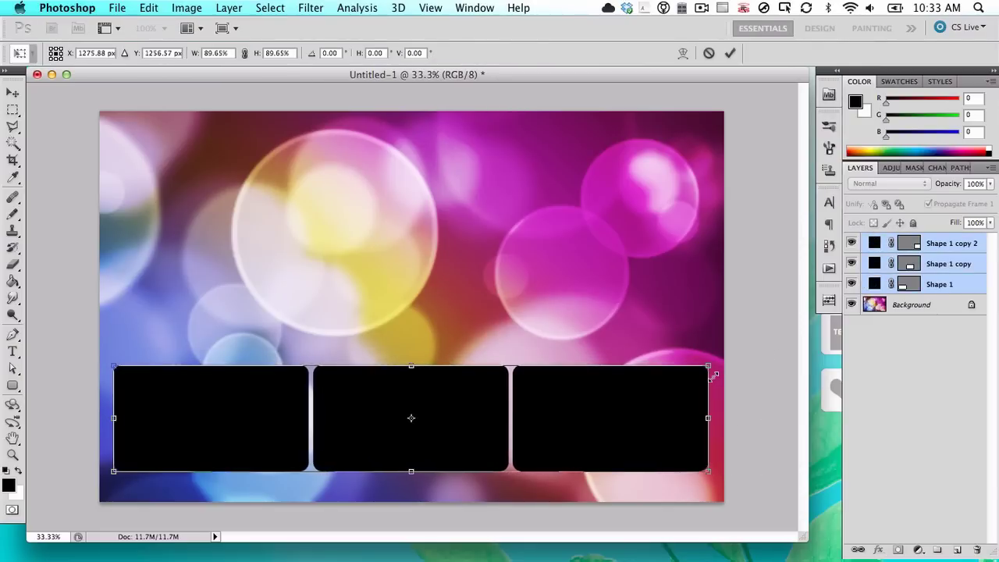
{"action": "left_click_drag", "start_coordinate": [713, 376], "coordinate": [710, 364]}
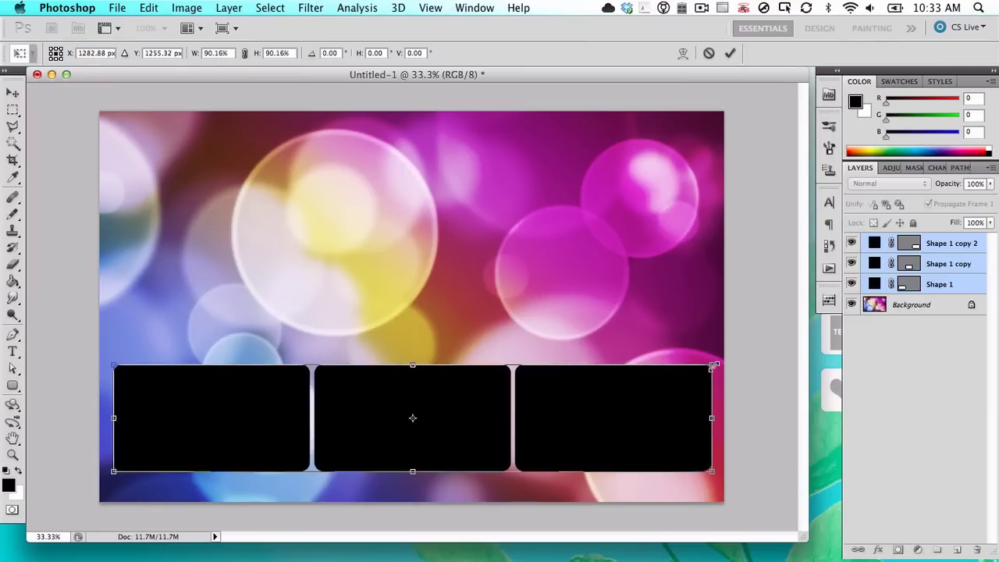
{"action": "key", "text": "Return"}
{"action": "key", "text": "m"}
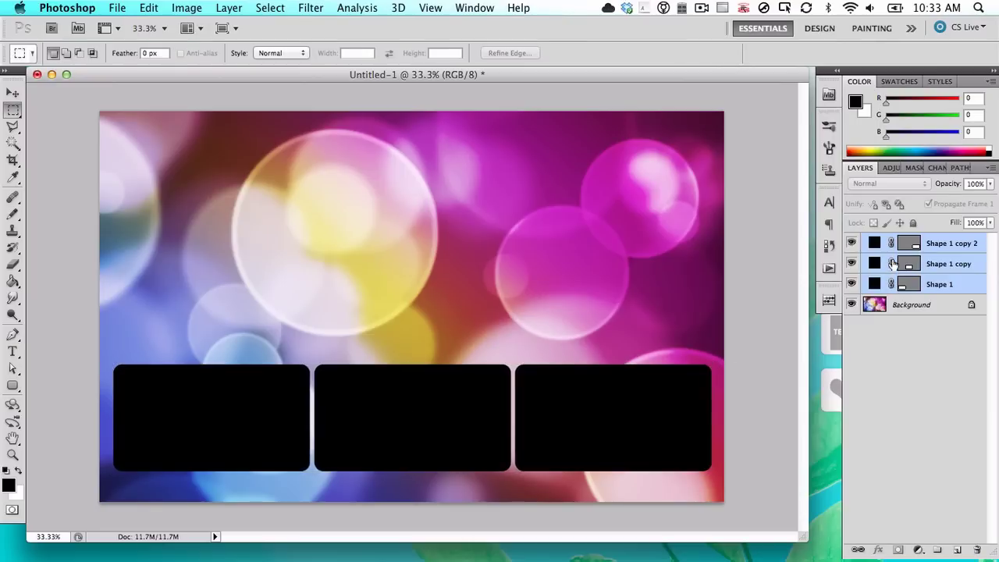
Group the three boxes, set the group opacity to 69%, and nudge them into position.
{"action": "key", "text": "super+g"}
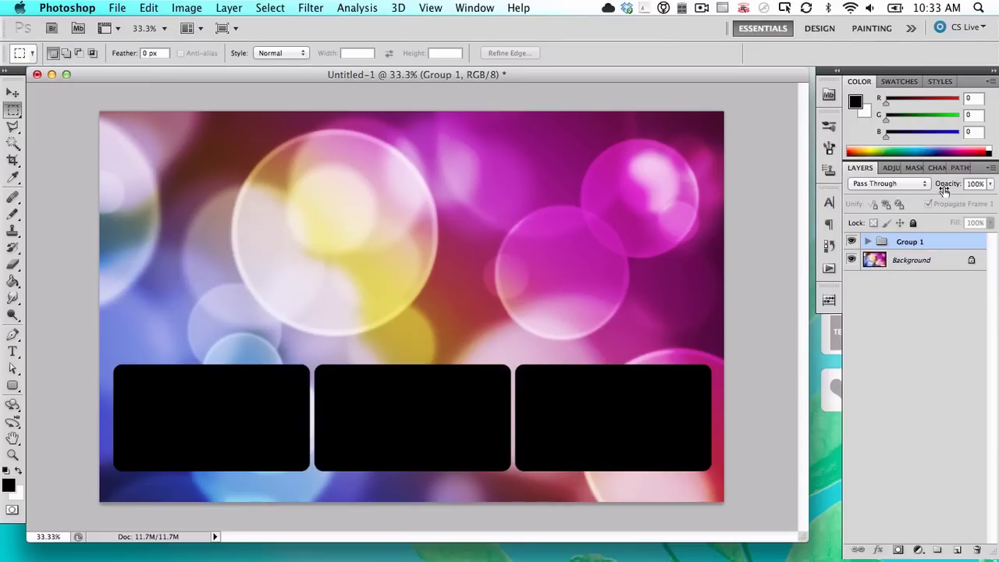
{"action": "left_click_drag", "start_coordinate": [944, 188], "coordinate": [922, 187]}
{"action": "key", "text": "super+Left"}
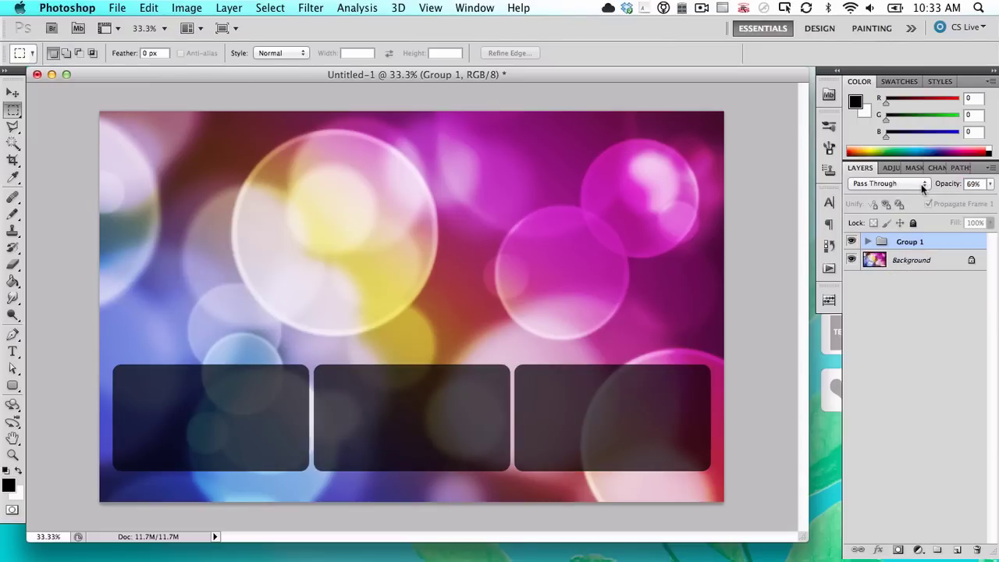
{"action": "key", "text": "super+Down"}
{"action": "key", "text": "super+Down"}
{"action": "key", "text": "super+Left"}
{"action": "key", "text": "super+Right"}
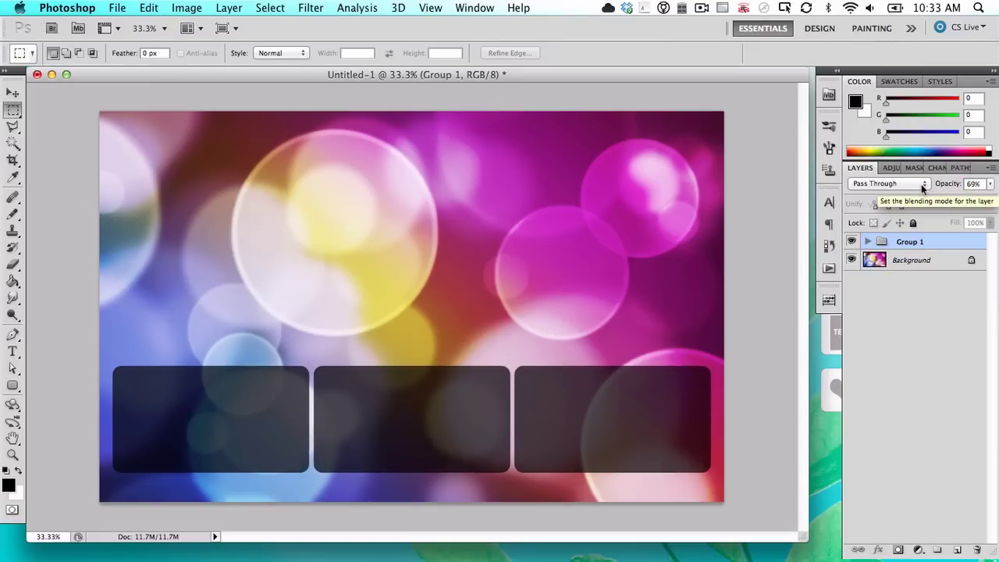
{"action": "key", "text": "super+Down"}
Expand Group 1 and select its top shape layer.
{"action": "left_click", "coordinate": [867, 242]}
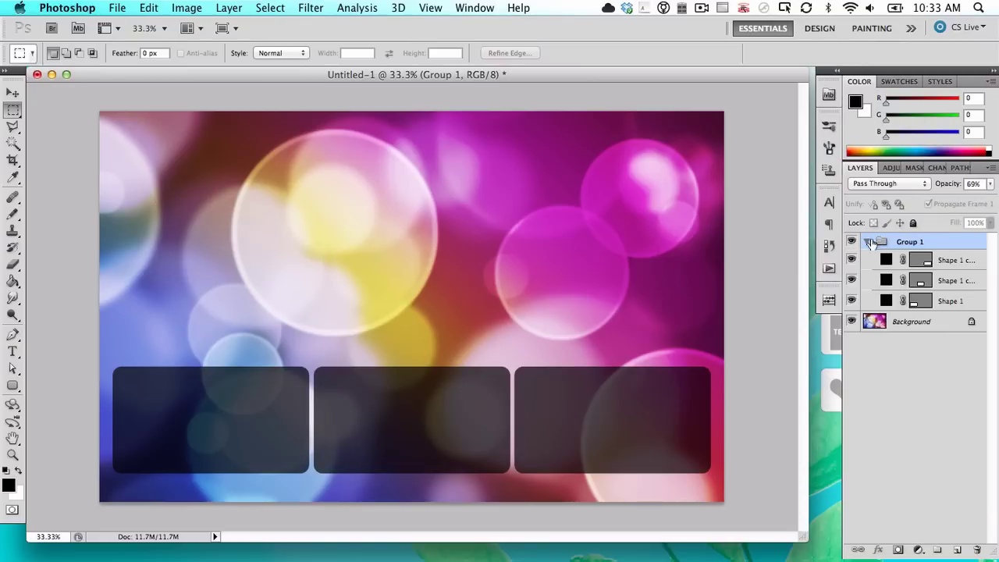
{"action": "left_click", "coordinate": [882, 261]}
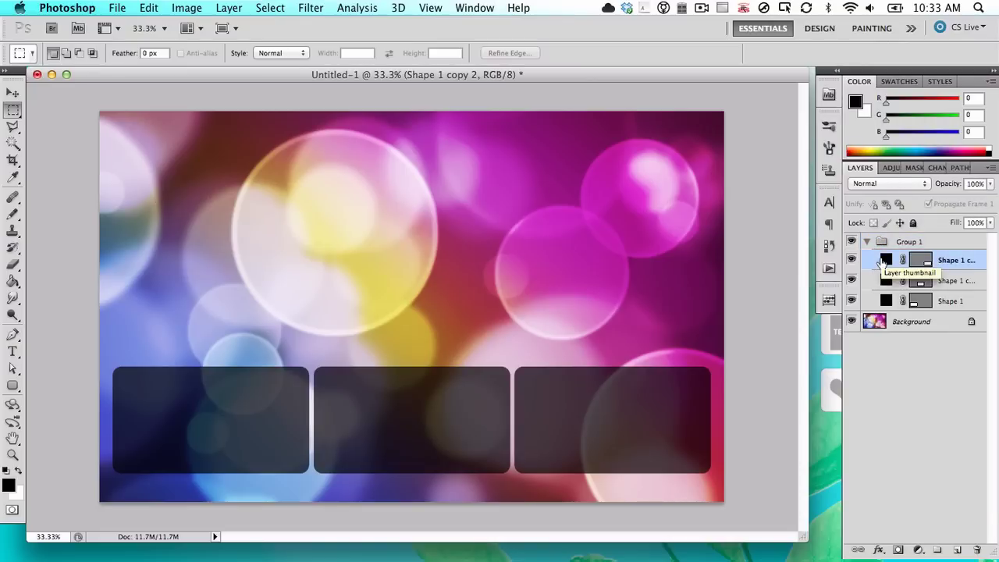
{"action": "key", "text": "t"}
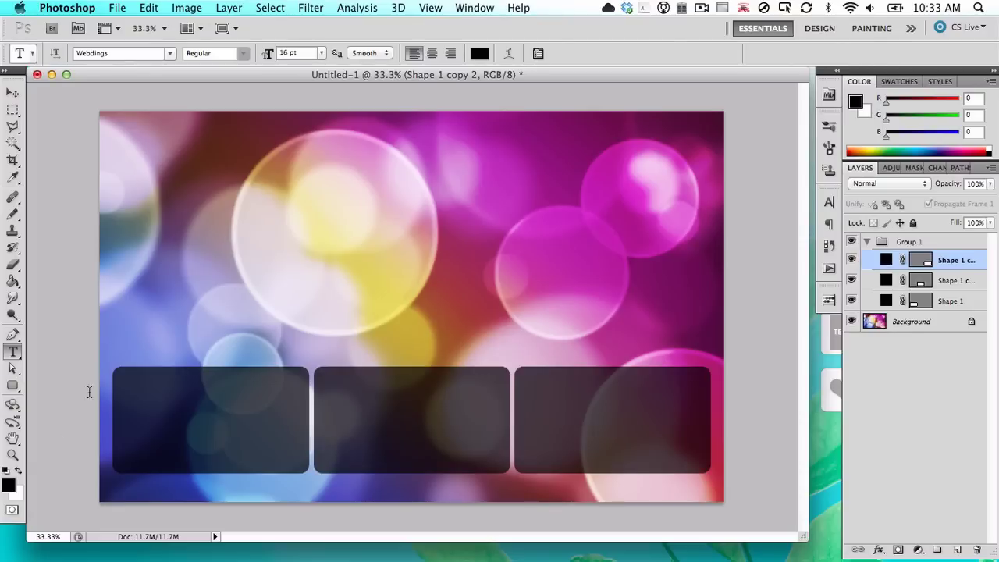
Add a white 61 pt Bebas Neue 'APPS' label and place it just above the first box.
{"action": "left_click", "coordinate": [18, 471]}
{"action": "left_click", "coordinate": [131, 351]}
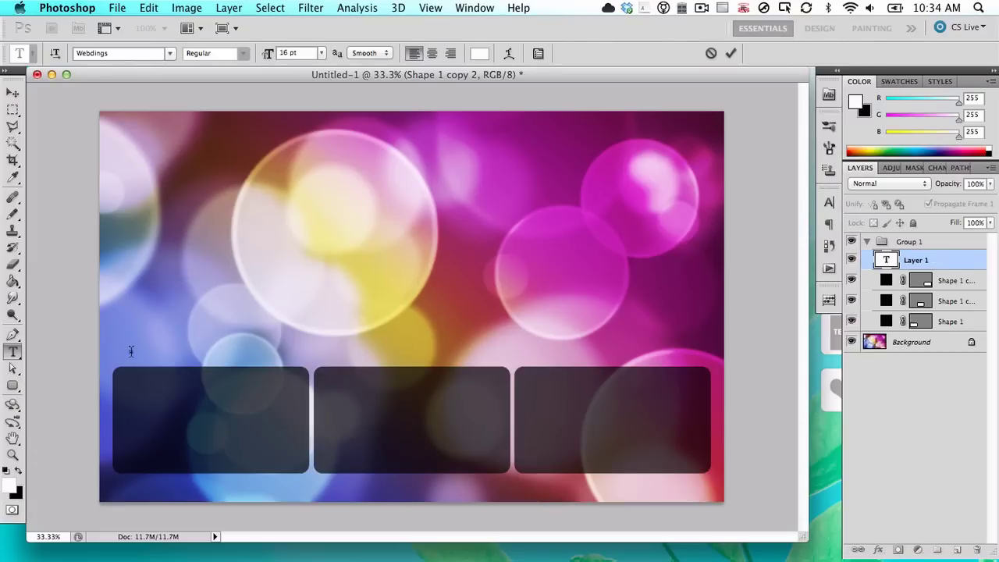
{"action": "left_click", "coordinate": [171, 54]}
{"action": "scroll", "coordinate": [145, 141], "scroll_direction": "up", "scroll_amount": 15}
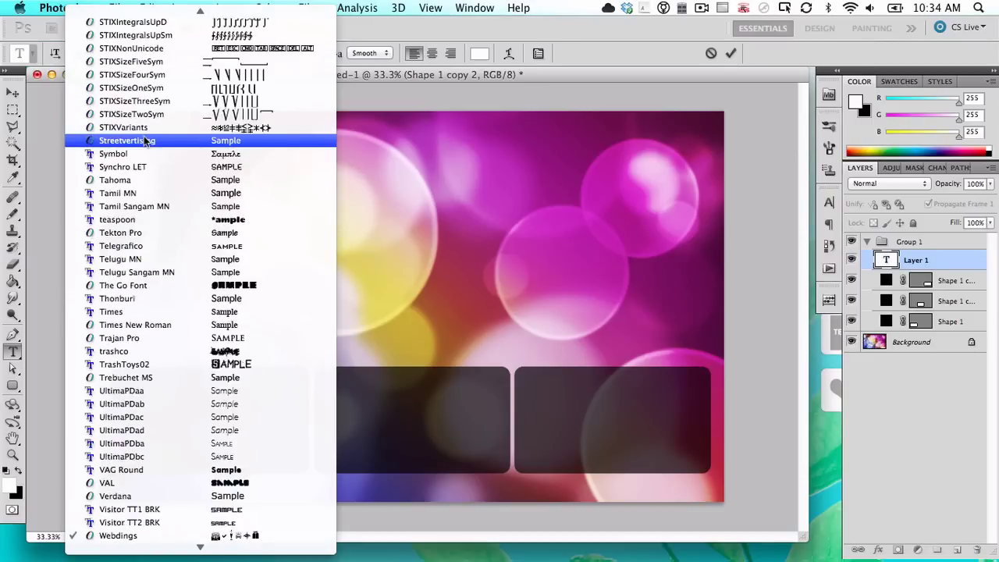
{"action": "type", "text": "bebas"}
{"action": "key", "text": "Return"}
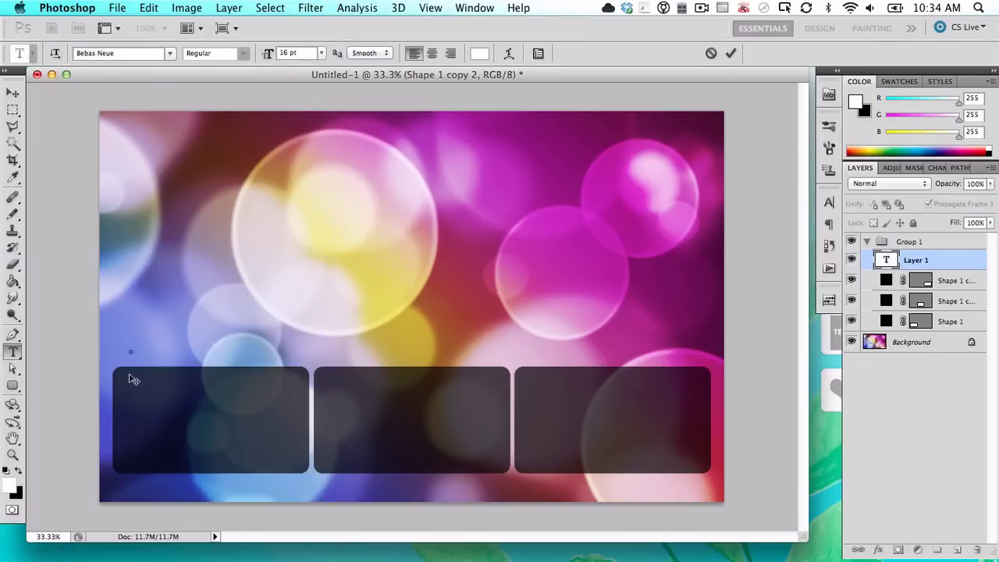
{"action": "left_click", "coordinate": [321, 53]}
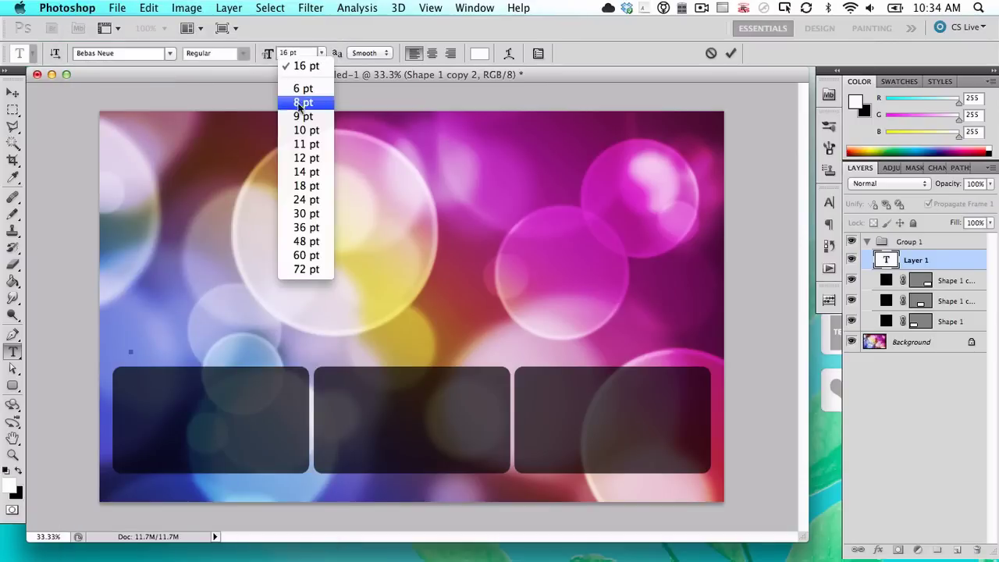
{"action": "left_click", "coordinate": [297, 201]}
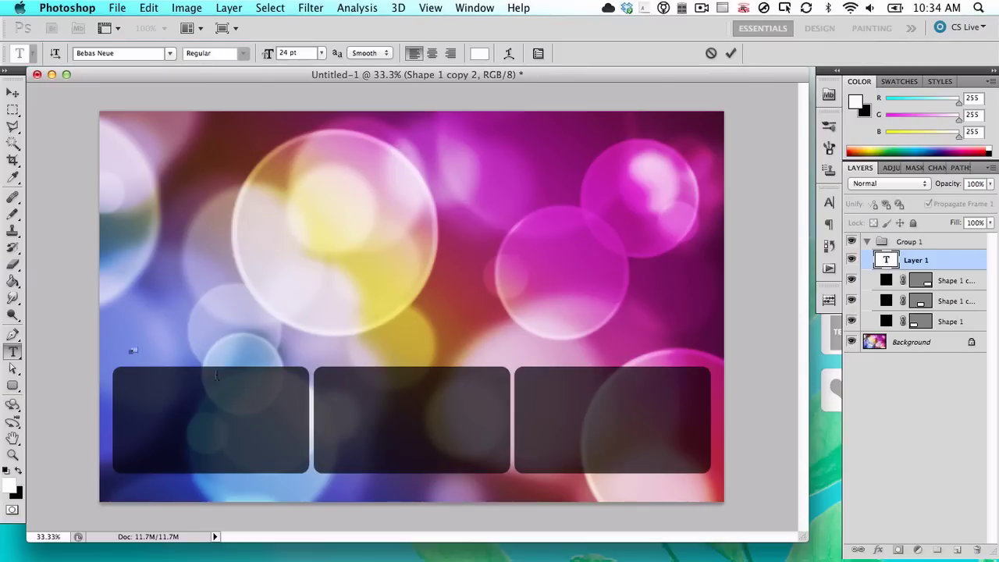
{"action": "left_click_drag", "start_coordinate": [267, 58], "coordinate": [296, 58]}
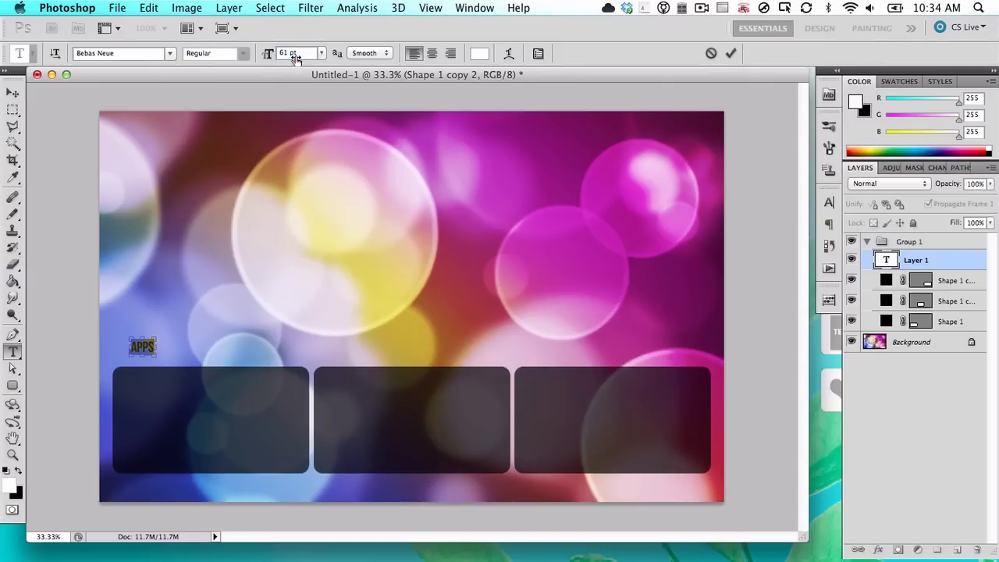
{"action": "key", "text": "super+Return"}
{"action": "key", "text": "m"}
{"action": "left_click_drag", "start_coordinate": [227, 321], "coordinate": [221, 340]}
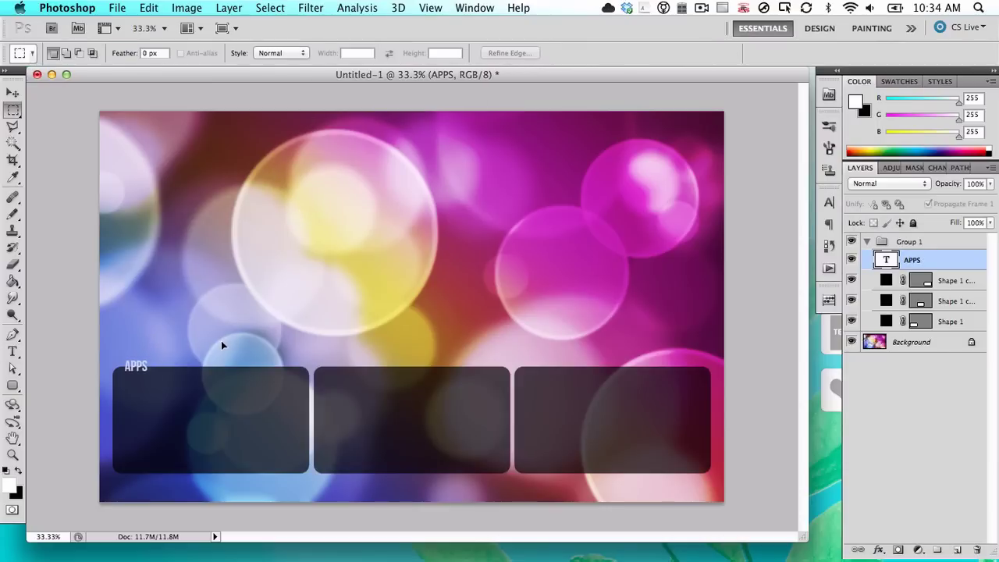
Add a 'DOCS' label above the second box, level with APPS.
{"action": "key", "text": "t"}
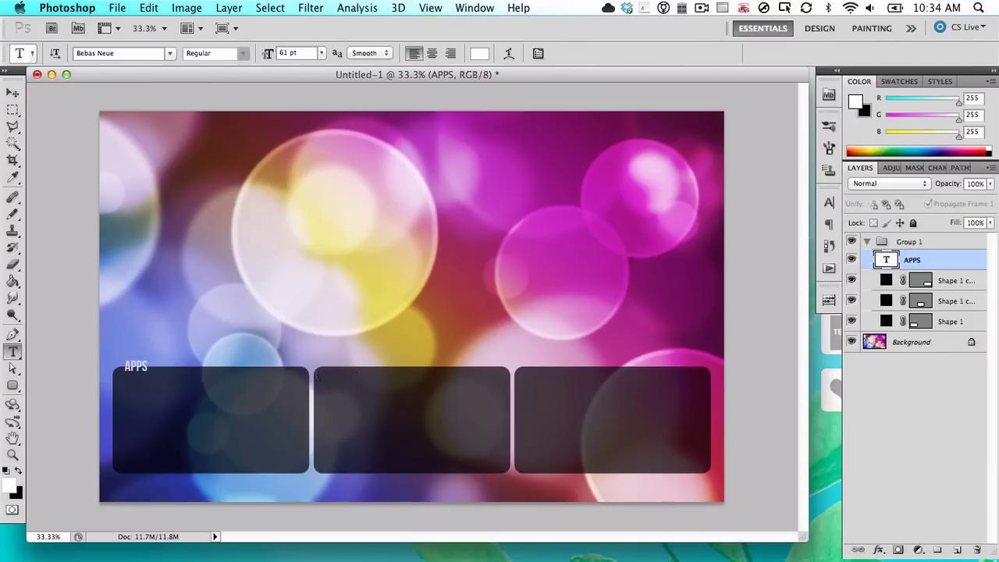
{"action": "left_click", "coordinate": [322, 368]}
{"action": "type", "text": "DOCS"}
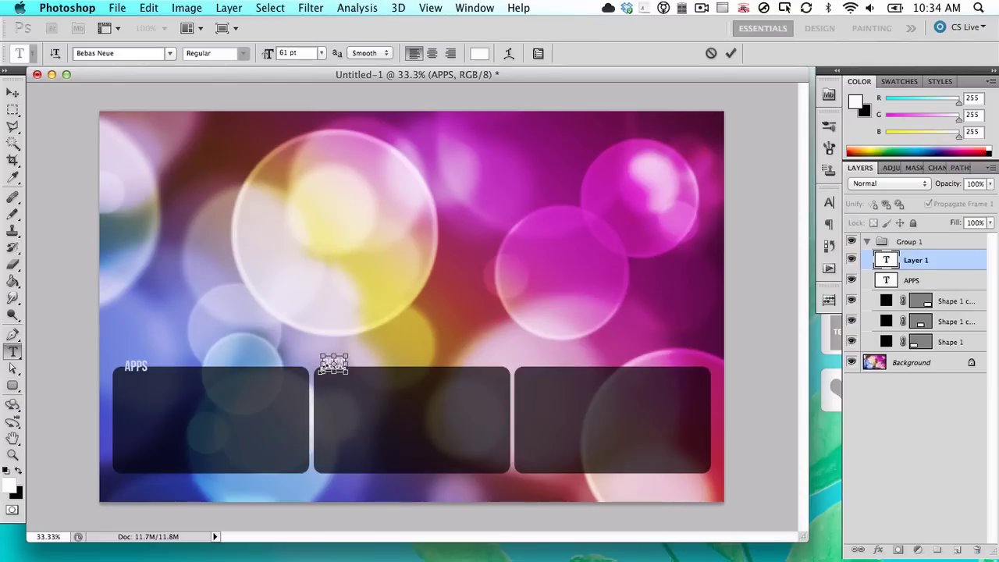
{"action": "key", "text": "super+Return"}
{"action": "key", "text": "m"}
{"action": "mouse_move", "coordinate": [327, 365]}
{"action": "left_mouse_down"}
{"action": "mouse_move", "coordinate": [276, 383]}
{"action": "mouse_move", "coordinate": [147, 375]}
{"action": "mouse_move", "coordinate": [335, 376]}
{"action": "left_mouse_up"}
Add an 'OTHER' label and move it above the third box.
{"action": "key", "text": "t"}
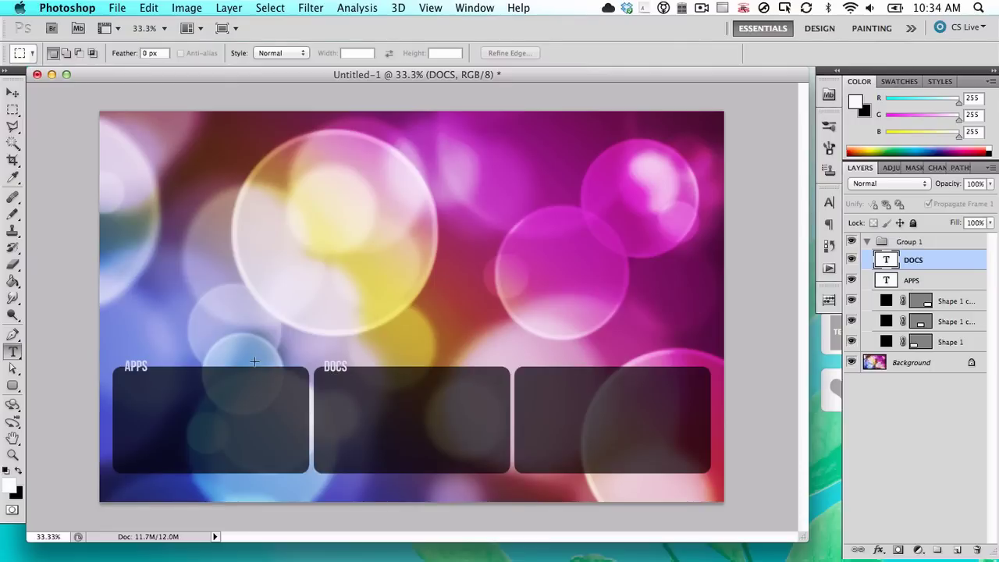
{"action": "left_click", "coordinate": [255, 363]}
{"action": "type", "text": "OTHER"}
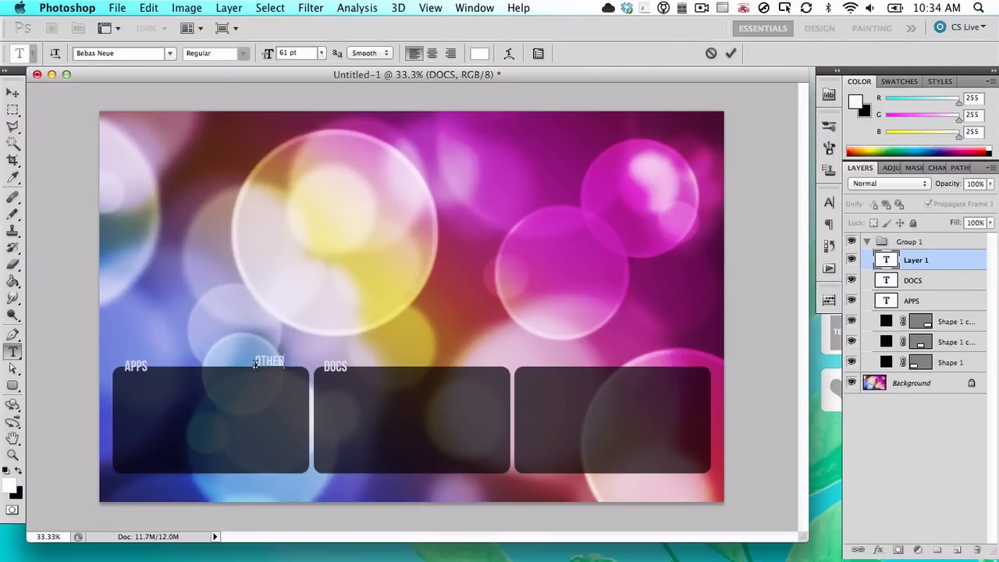
{"action": "key", "text": "super+Return"}
{"action": "key", "text": "m"}
{"action": "left_click_drag", "start_coordinate": [260, 371], "coordinate": [549, 389]}
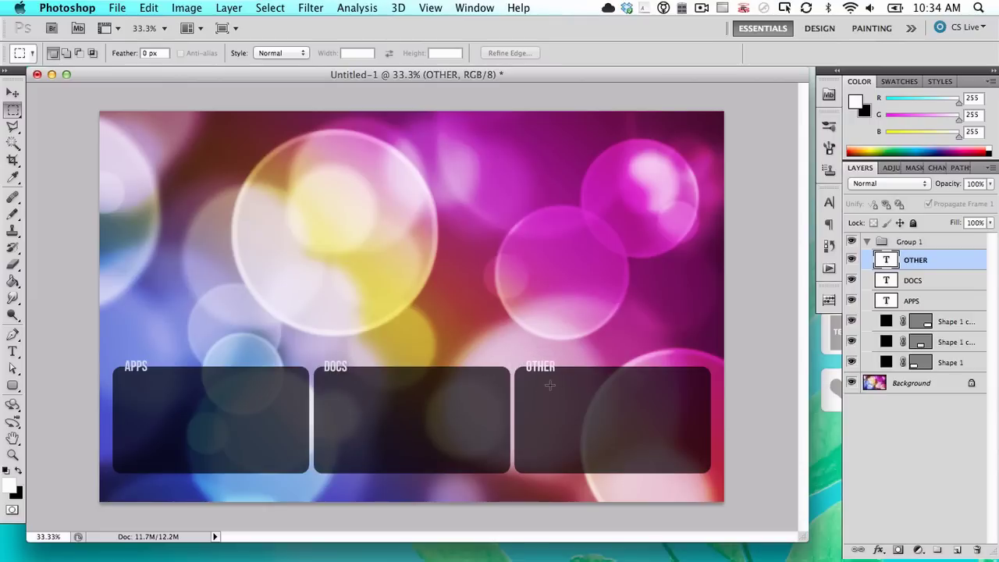
Give the OTHER label a drop shadow and copy that effect onto DOCS and APPS.
{"action": "double_click", "coordinate": [942, 260]}
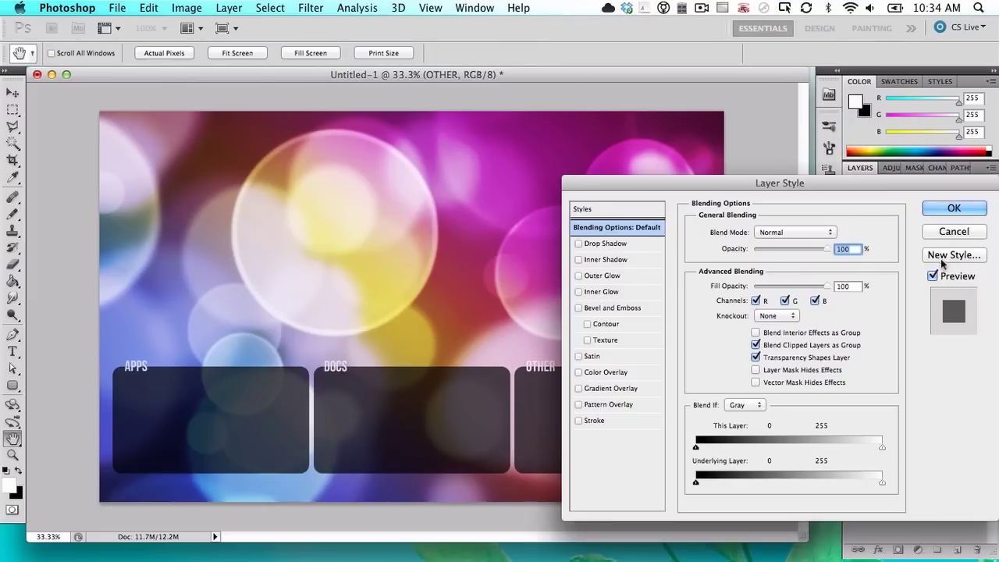
{"action": "left_click", "coordinate": [624, 246]}
{"action": "key", "text": "Escape"}
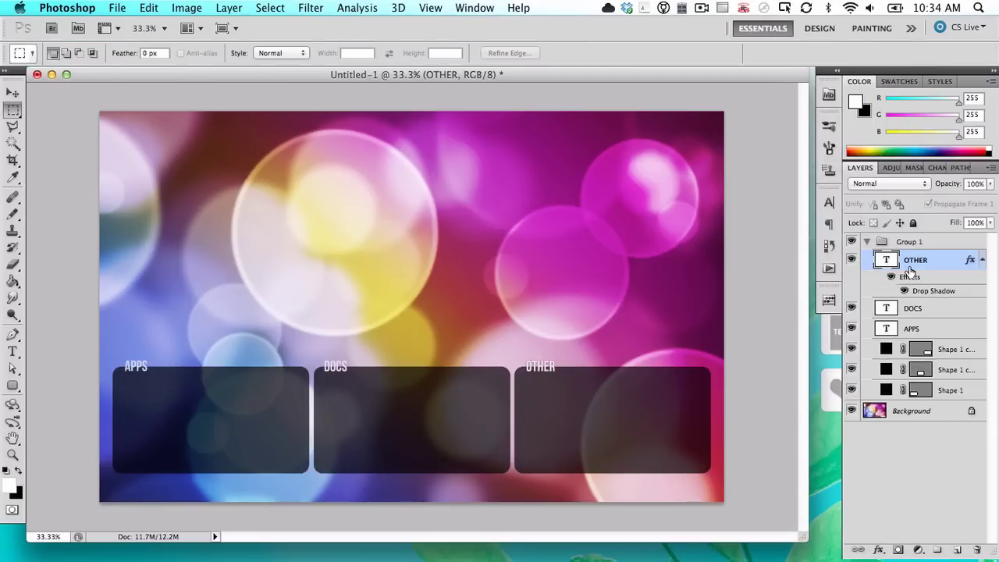
{"action": "left_click_drag", "start_coordinate": [907, 276], "coordinate": [916, 307]}
{"action": "left_click_drag", "start_coordinate": [918, 343], "coordinate": [913, 357]}
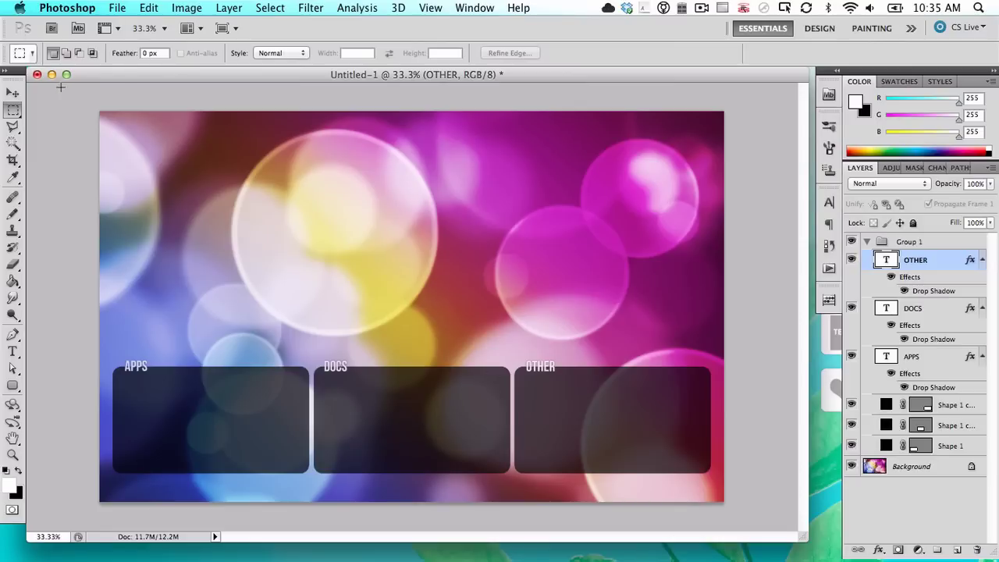
{"action": "left_click_drag", "start_coordinate": [305, 237], "coordinate": [438, 339]}
{"action": "left_click_drag", "start_coordinate": [131, 145], "coordinate": [216, 449]}
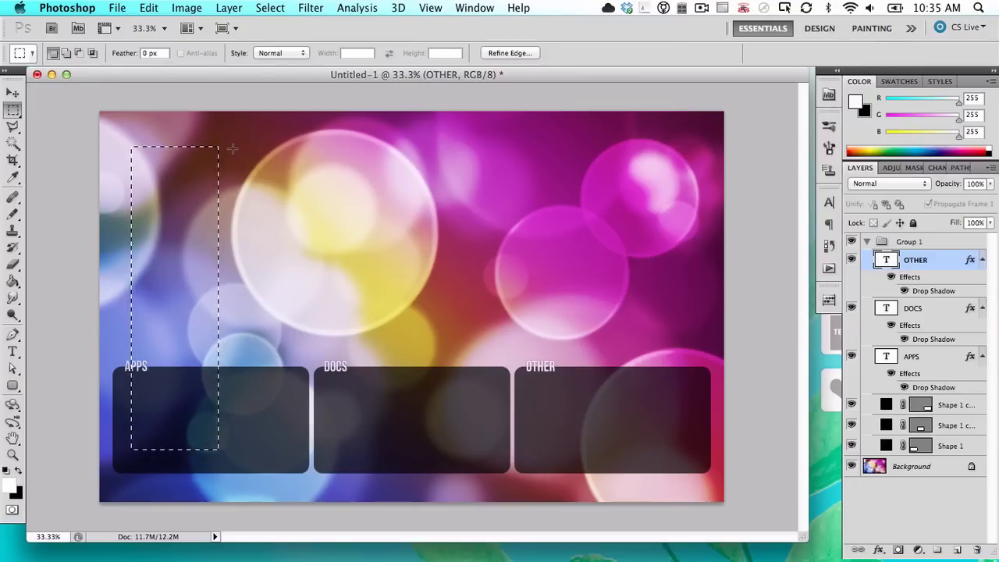
{"action": "left_click_drag", "start_coordinate": [231, 146], "coordinate": [323, 434]}
{"action": "left_click_drag", "start_coordinate": [394, 443], "coordinate": [415, 150]}
{"action": "left_click", "coordinate": [327, 189]}
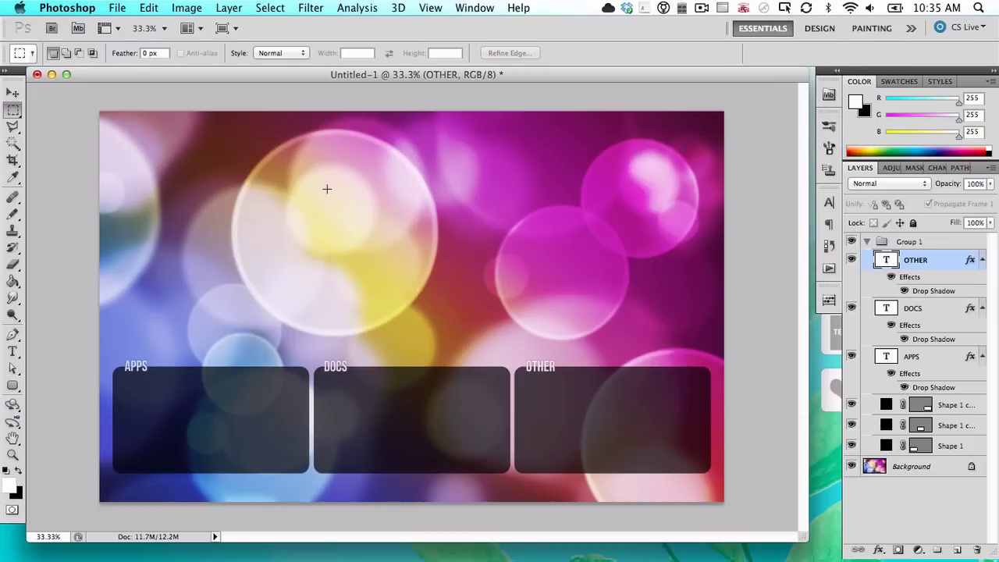